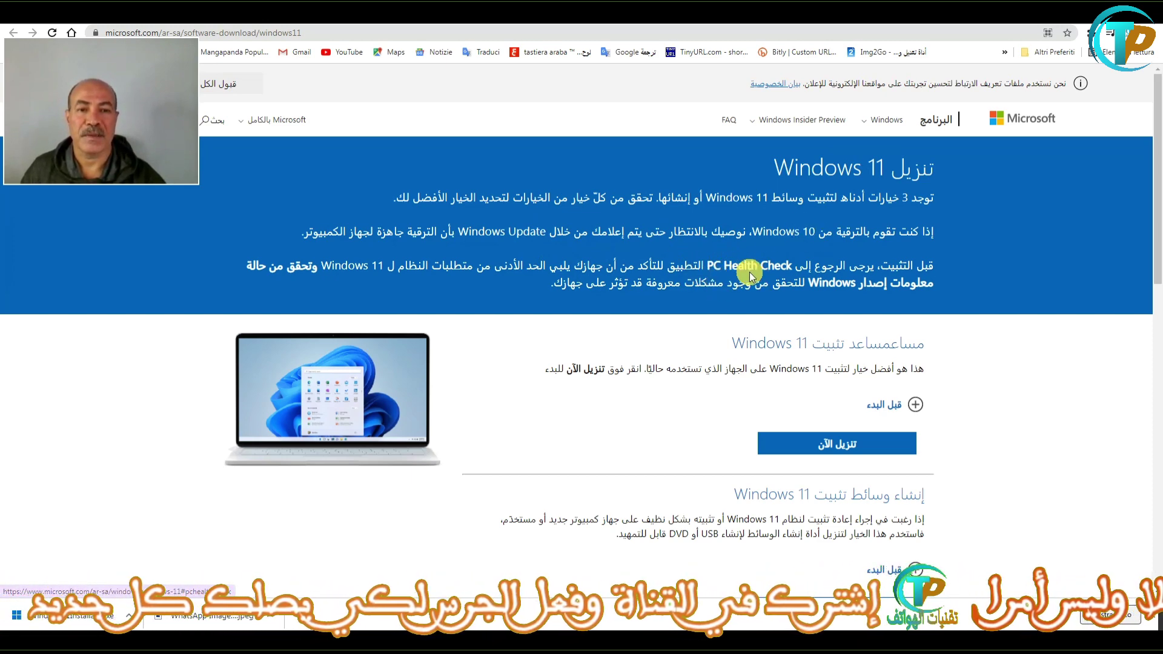
# - Download the PC Health Check app through the link on Microsoft's Windows 11 download page and run its installer
pyautogui.click(735, 283)
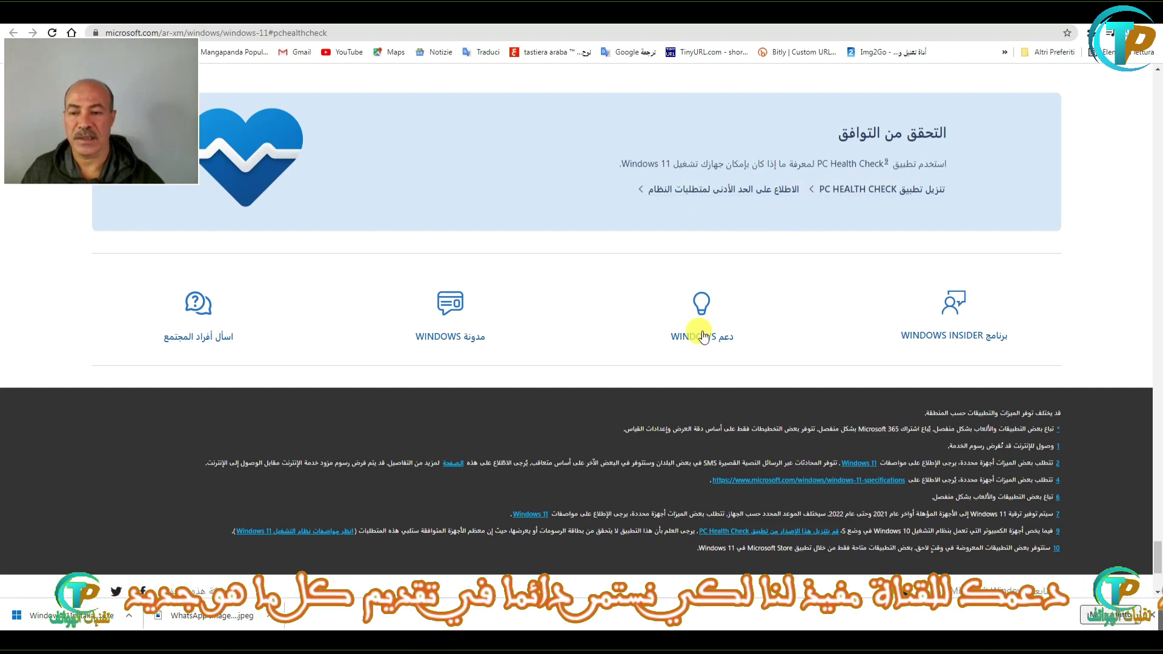
pyautogui.click(827, 189)
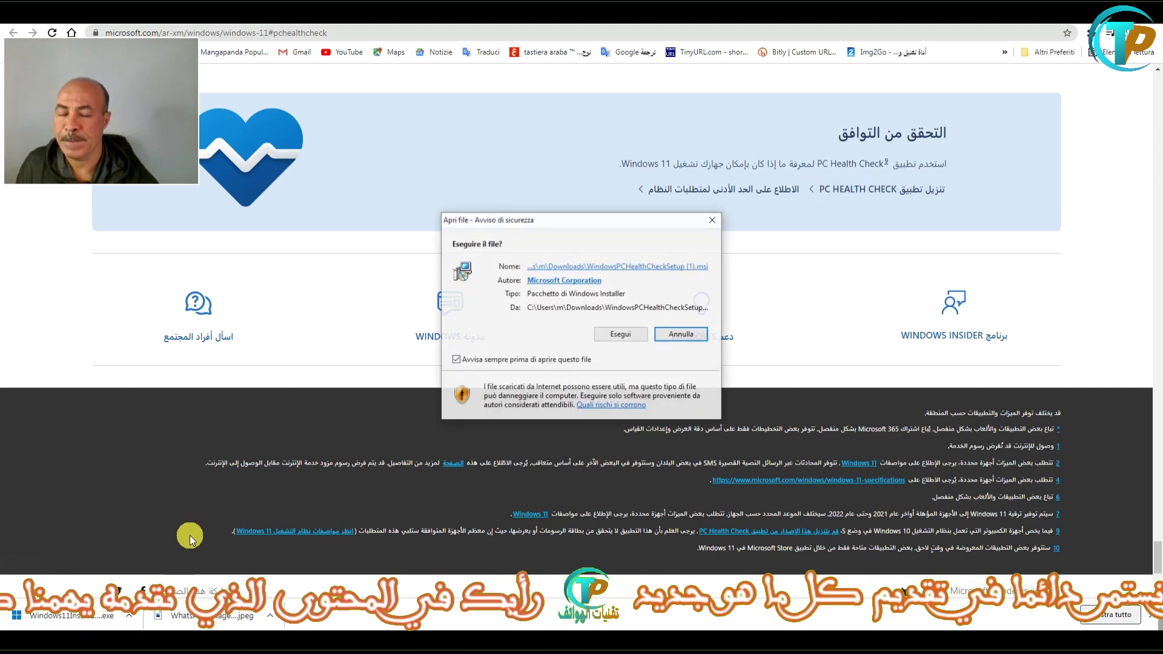
pyautogui.click(620, 335)
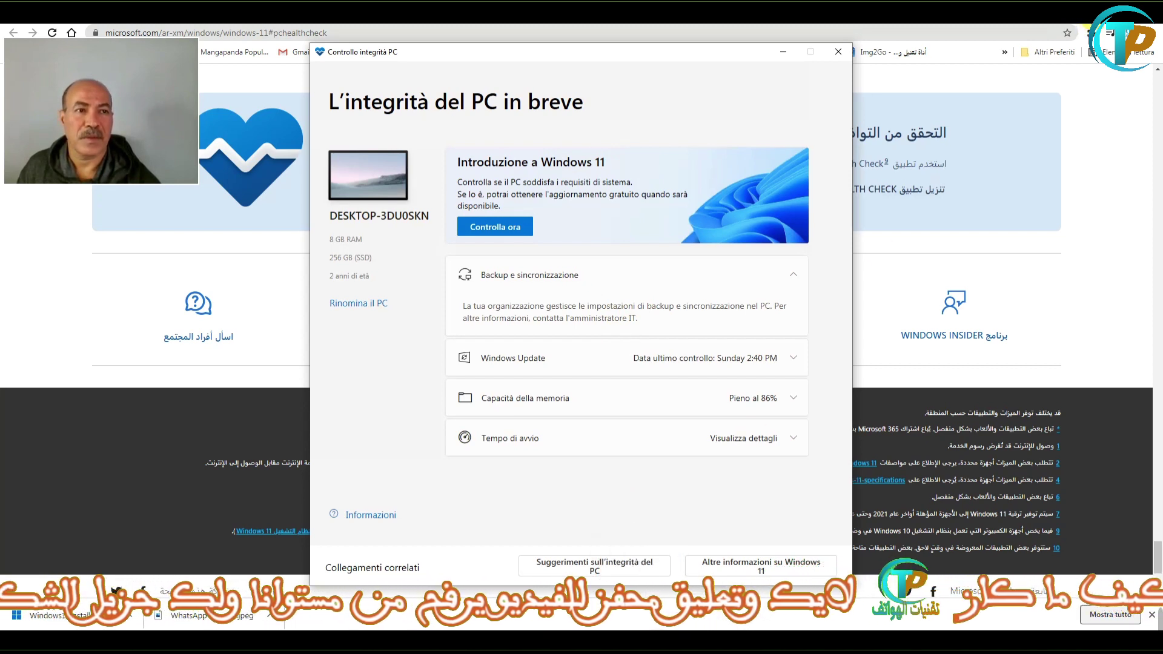
# - Check the PC's Windows 11 compatibility, review all the individual requirement results, and close PC Health Check
pyautogui.click(492, 234)
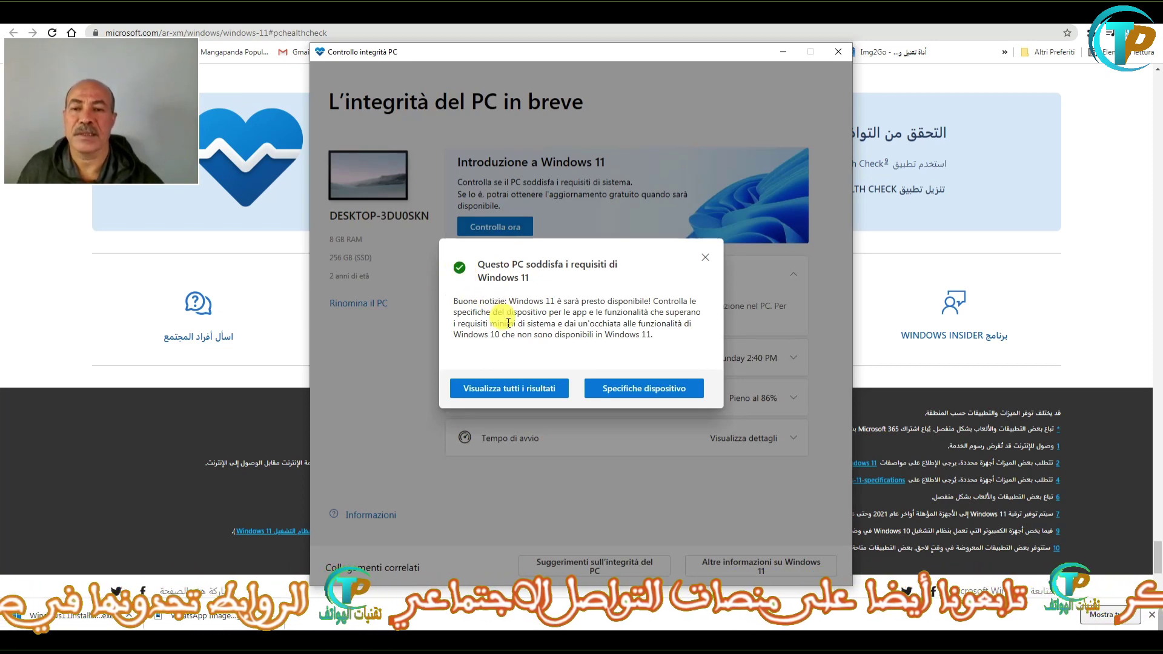
pyautogui.click(520, 391)
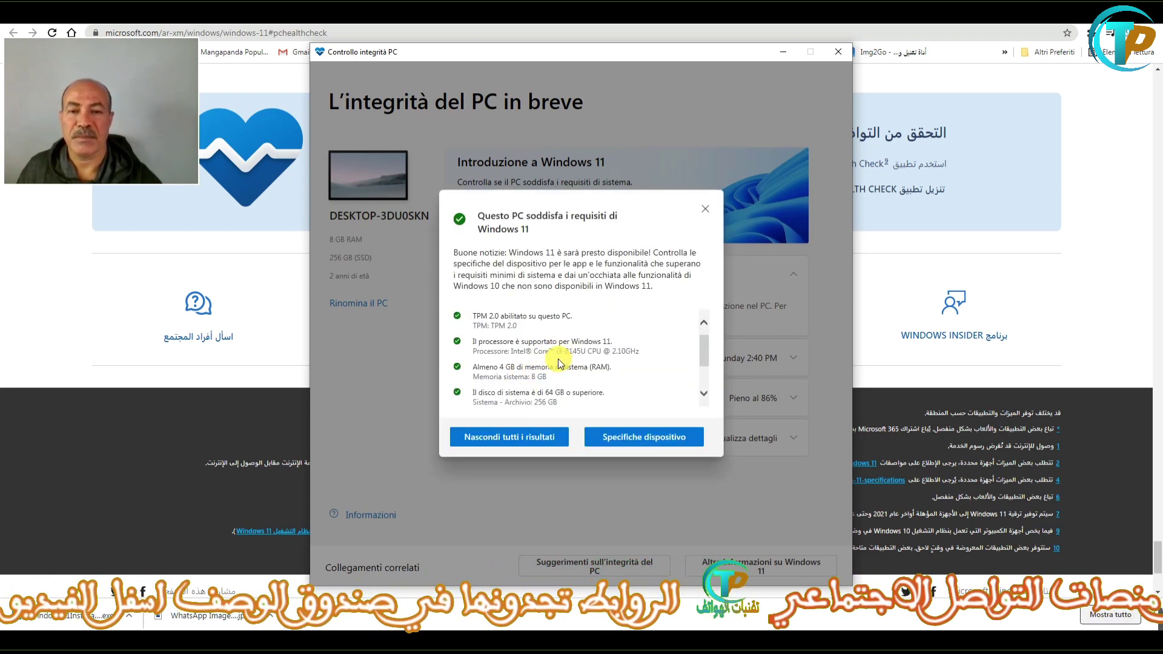
pyautogui.scroll(-1, 558, 359)
pyautogui.scroll(3, 562, 361)
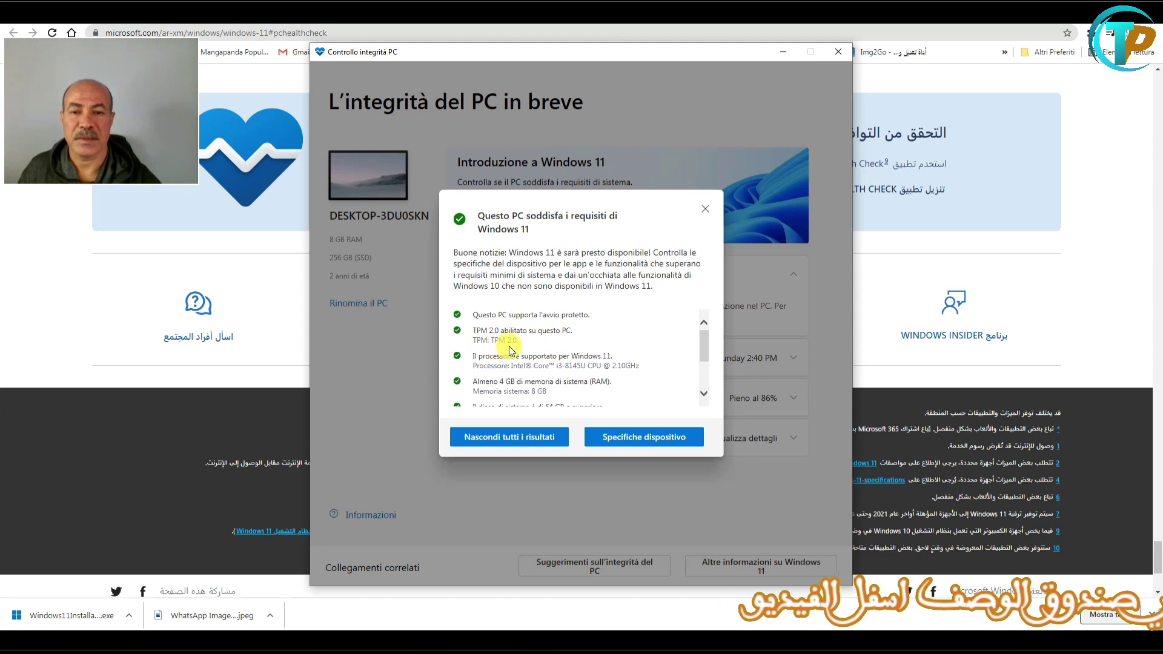
pyautogui.scroll(-1, 533, 352)
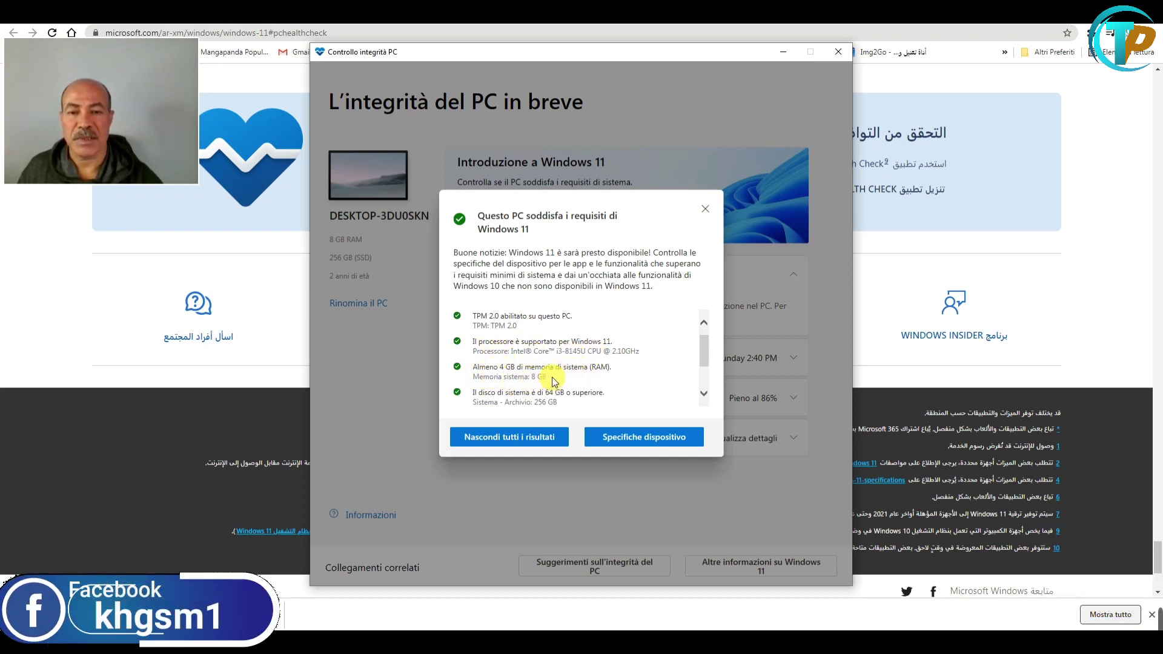
pyautogui.scroll(-1, 558, 381)
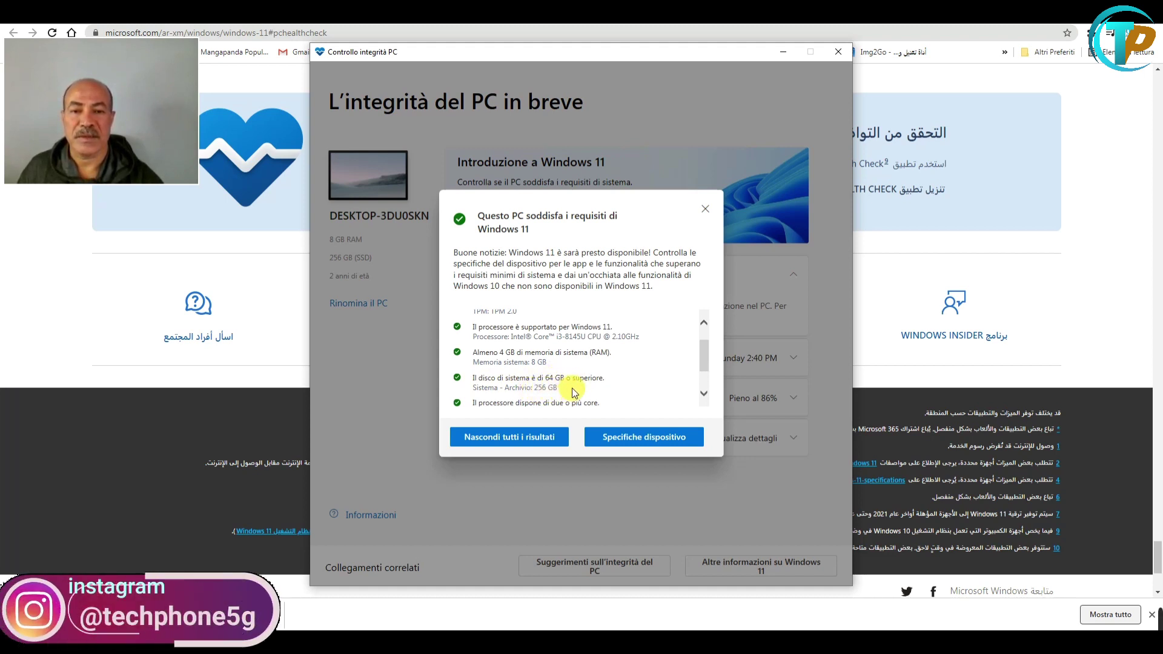
pyautogui.scroll(-1, 574, 392)
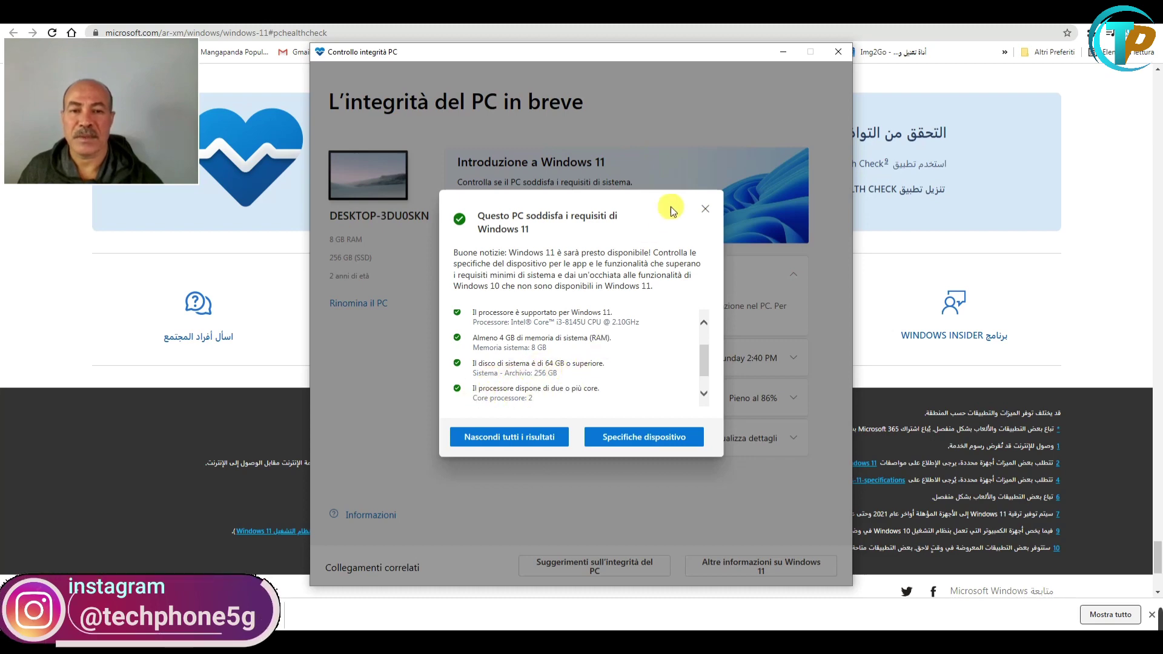
pyautogui.click(705, 209)
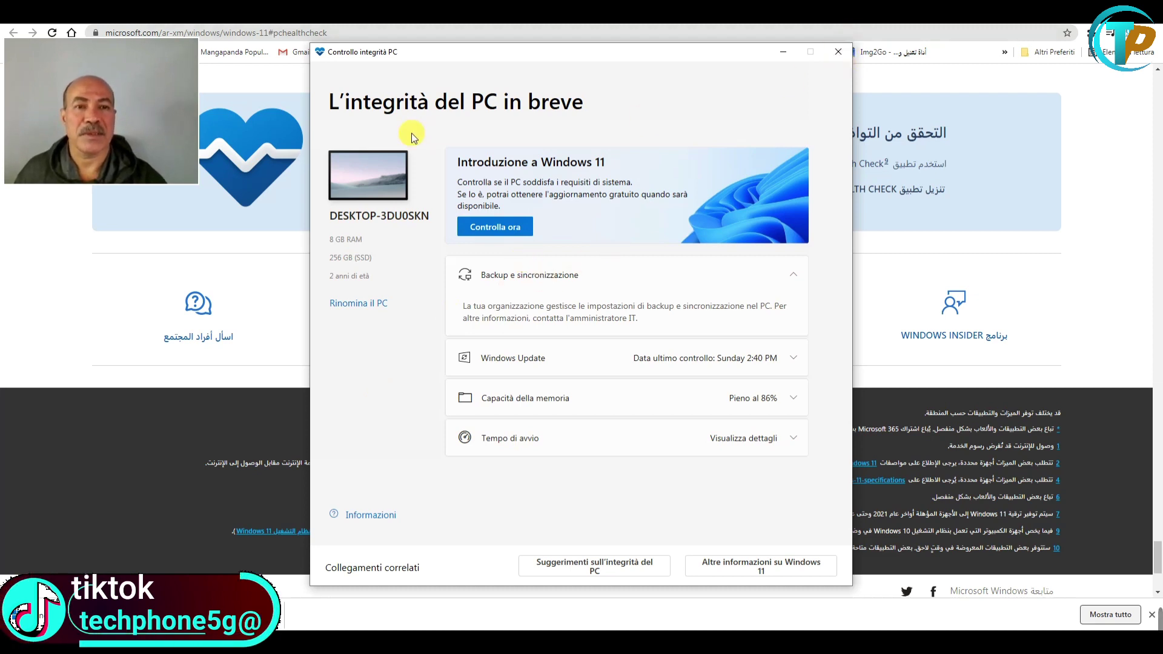
pyautogui.click(837, 53)
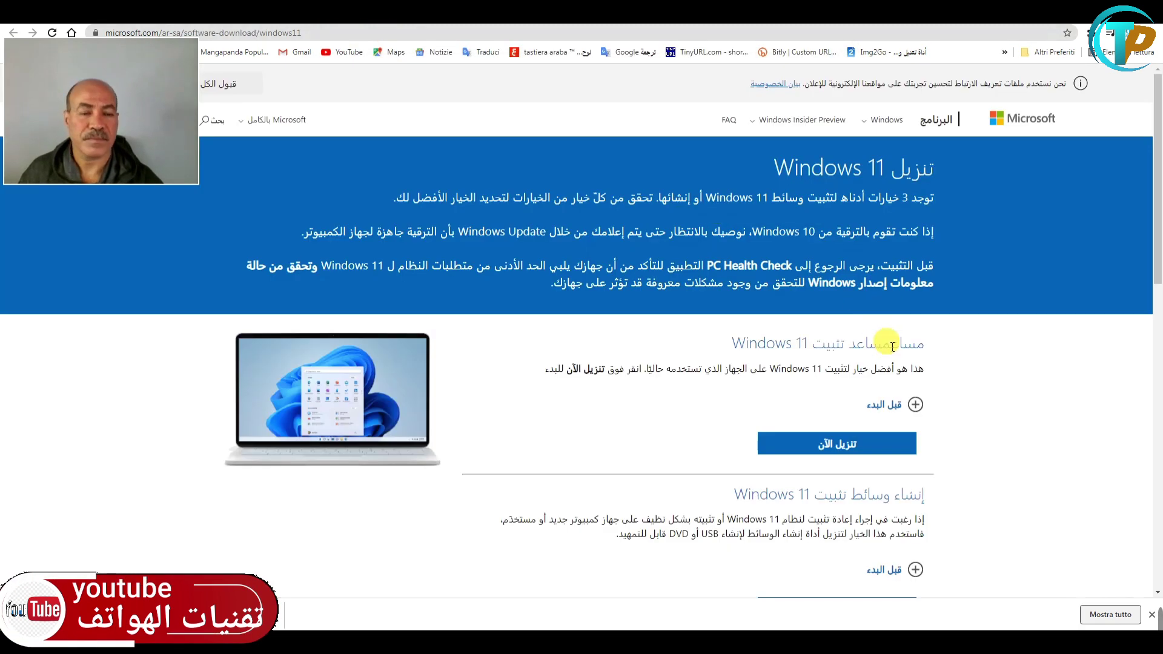
# - Download and launch the Windows 11 Installation Assistant, and accept the licence terms to start the installation
pyautogui.scroll(-1, 885, 343)
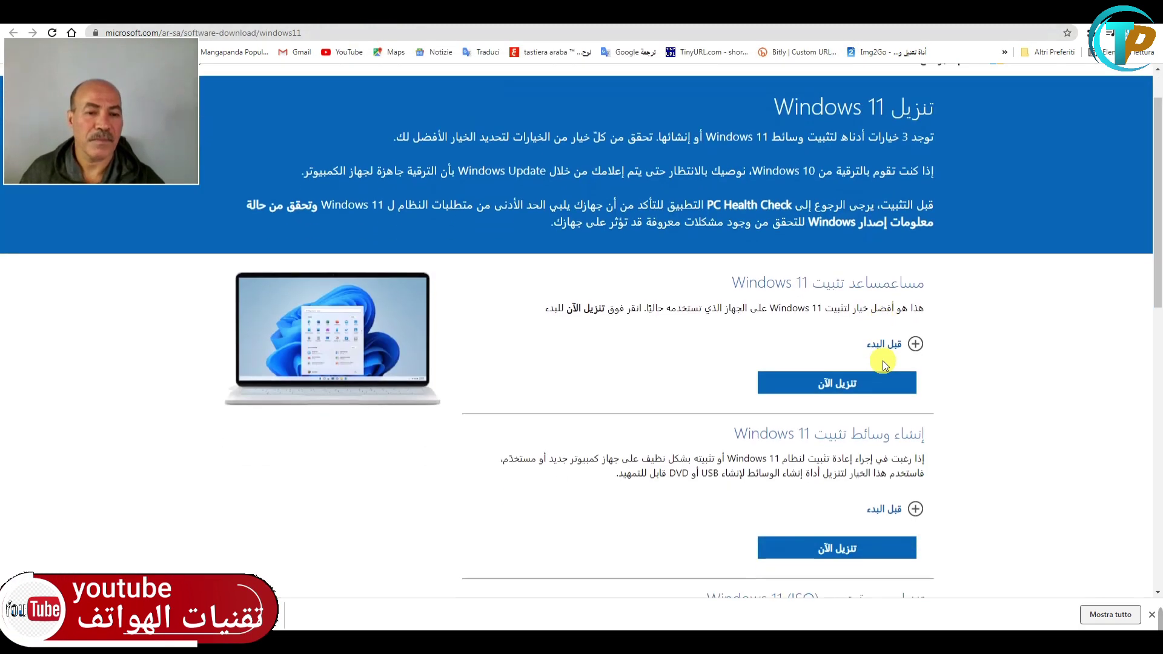
pyautogui.click(832, 391)
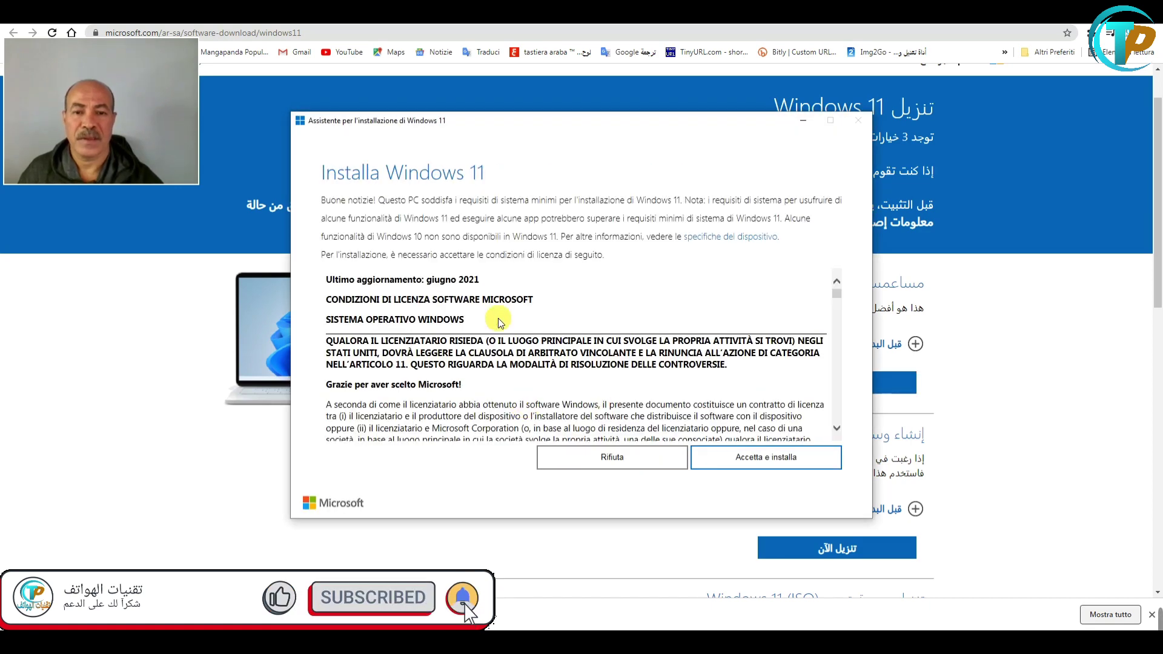
pyautogui.click(751, 464)
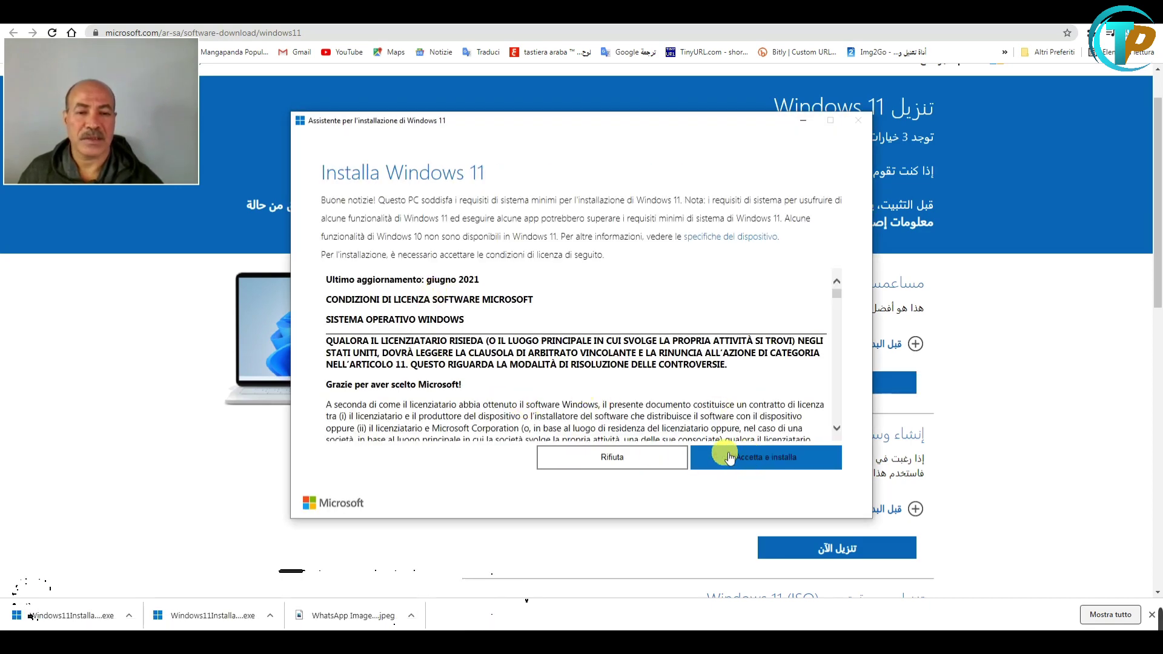
pyautogui.click(766, 458)
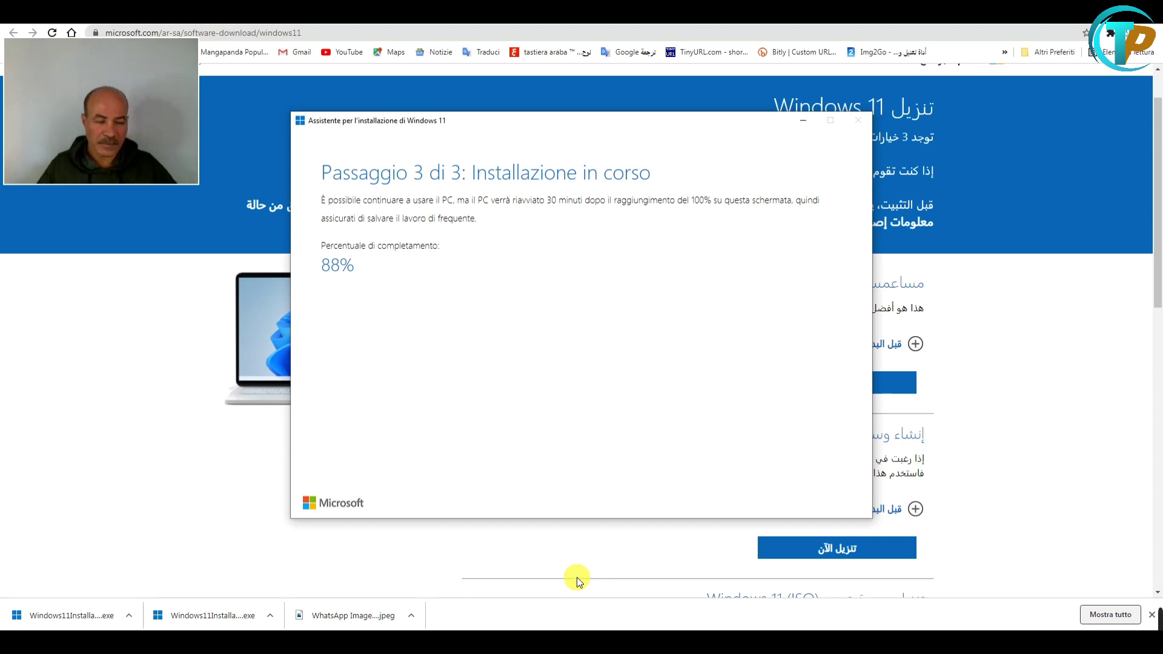
# - Restart the PC immediately to finish installing Windows 11
pyautogui.click(607, 641)
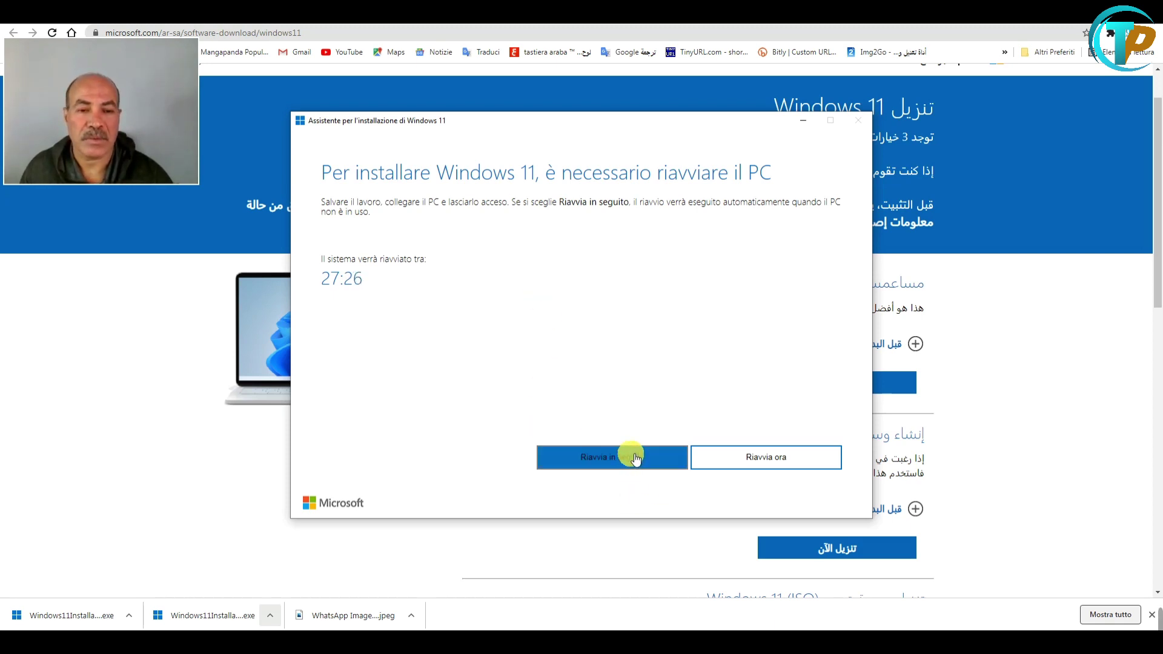
pyautogui.click(750, 460)
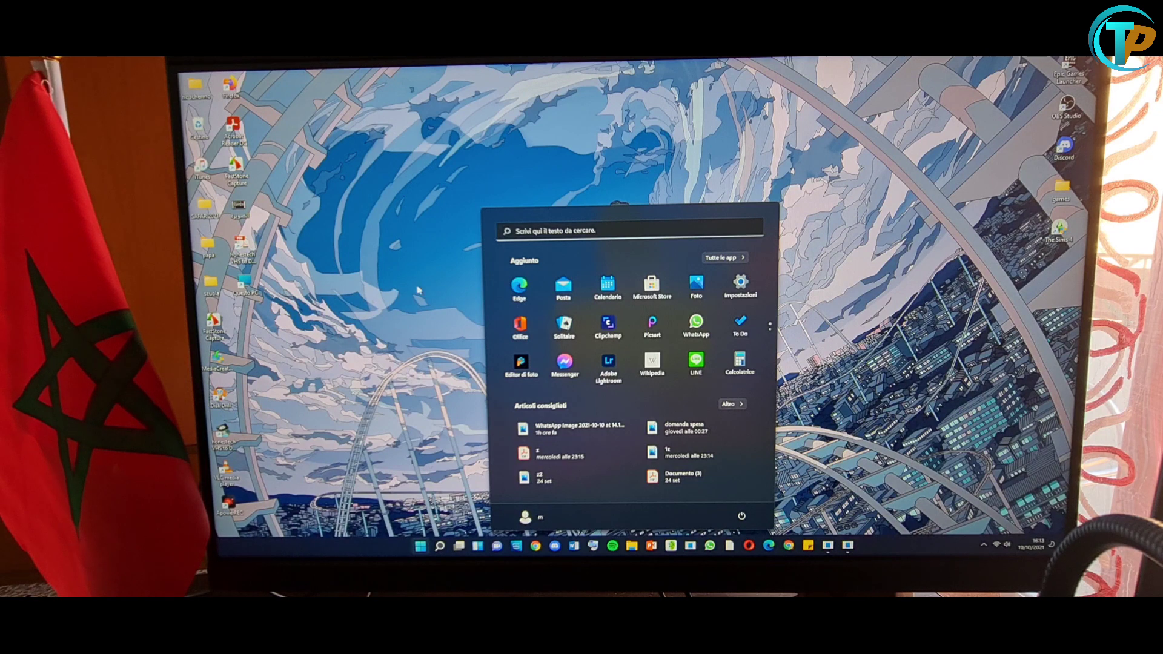
# - Look over the upgraded desktop and the Start menu's pinned apps and recommended items
pyautogui.click(417, 287)
pyautogui.rightClick(417, 288)
pyautogui.click(691, 358)
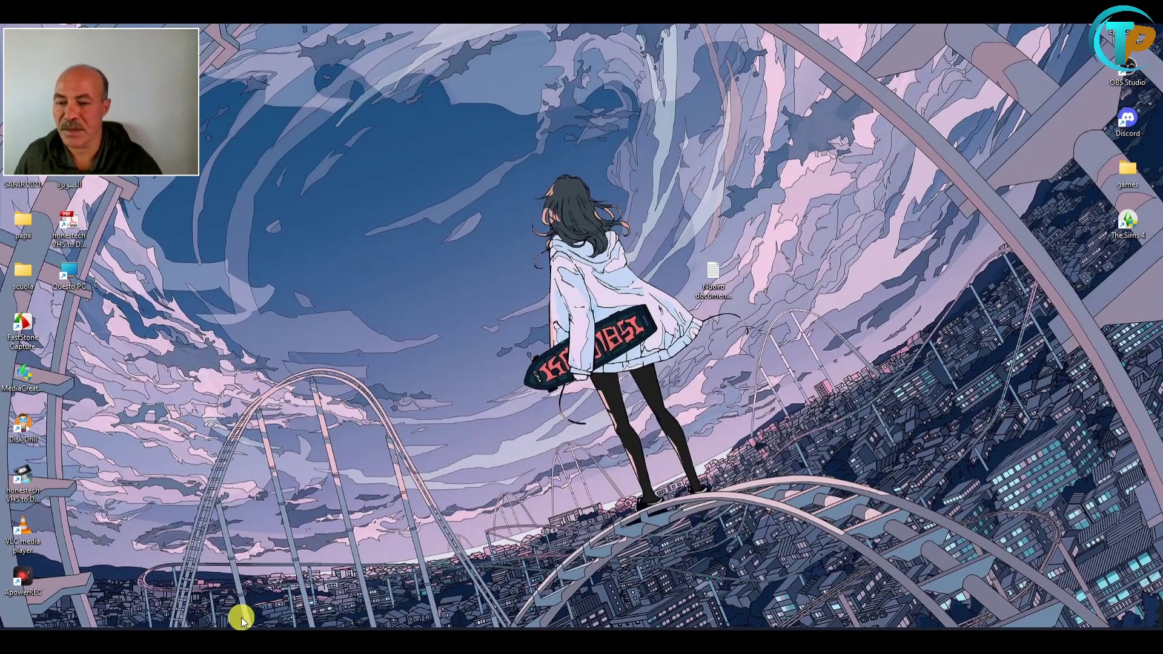
pyautogui.click(297, 642)
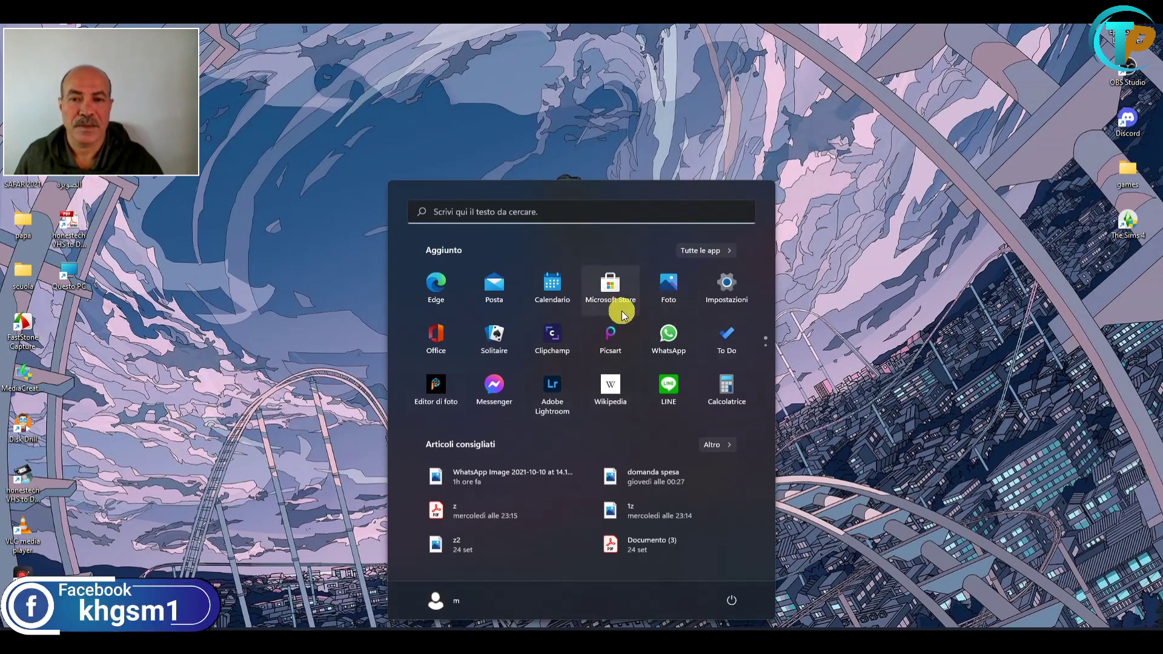
pyautogui.click(890, 270)
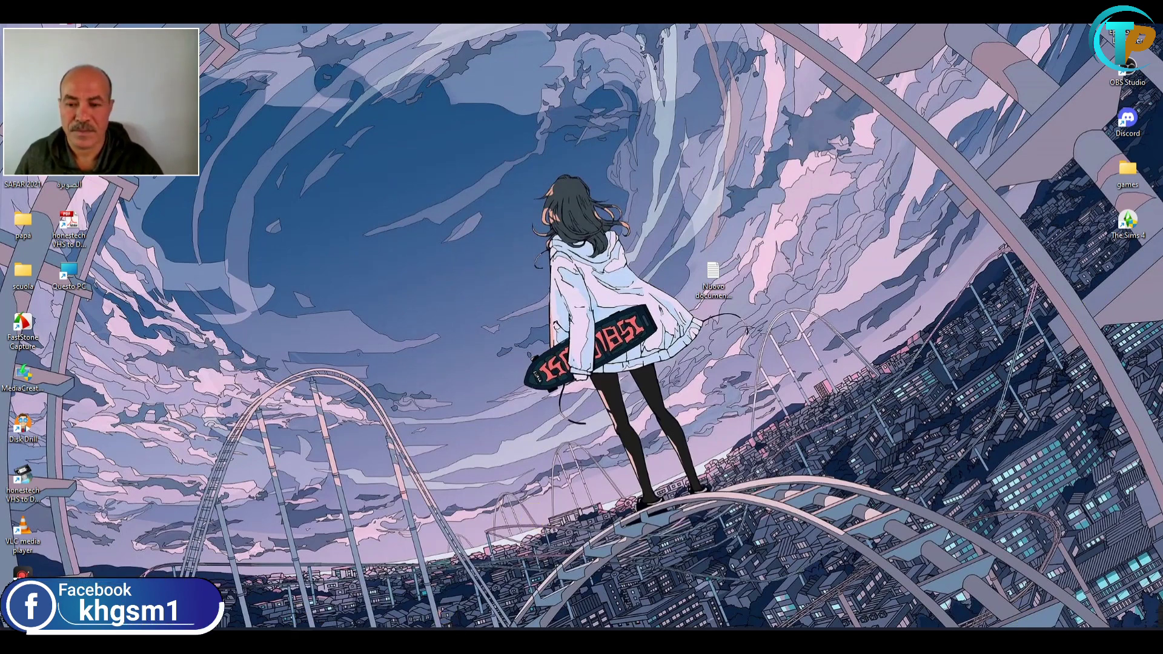
# - Turn on the night light (Luce notturna) in the system display settings
pyautogui.click(395, 623)
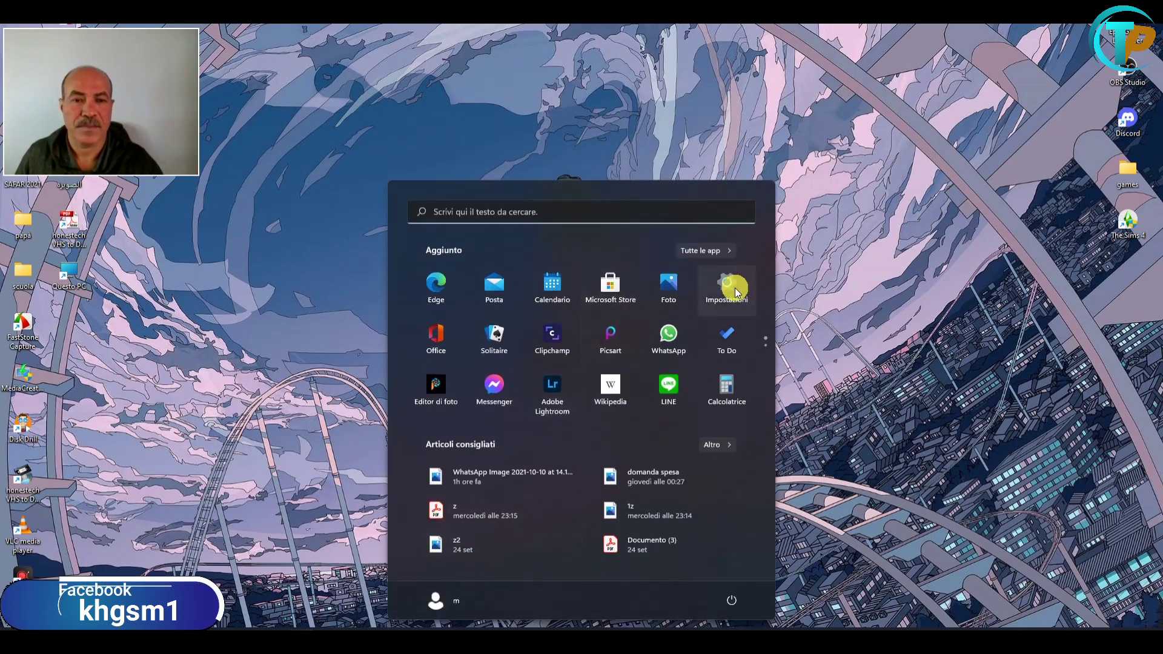
pyautogui.click(732, 292)
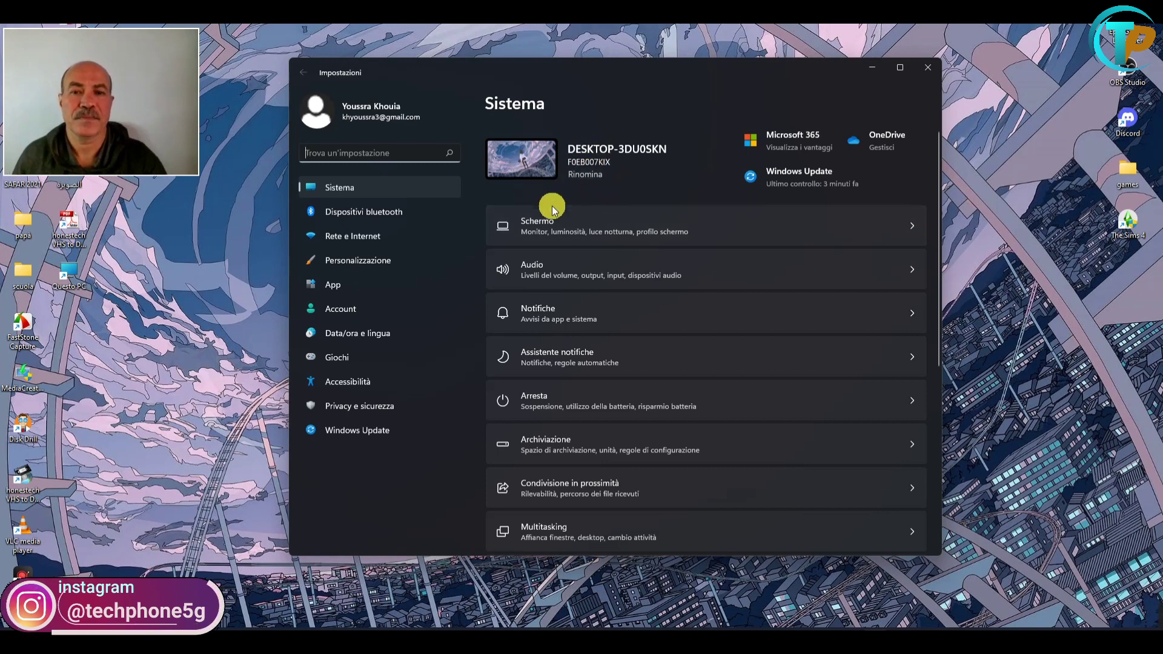
pyautogui.click(553, 227)
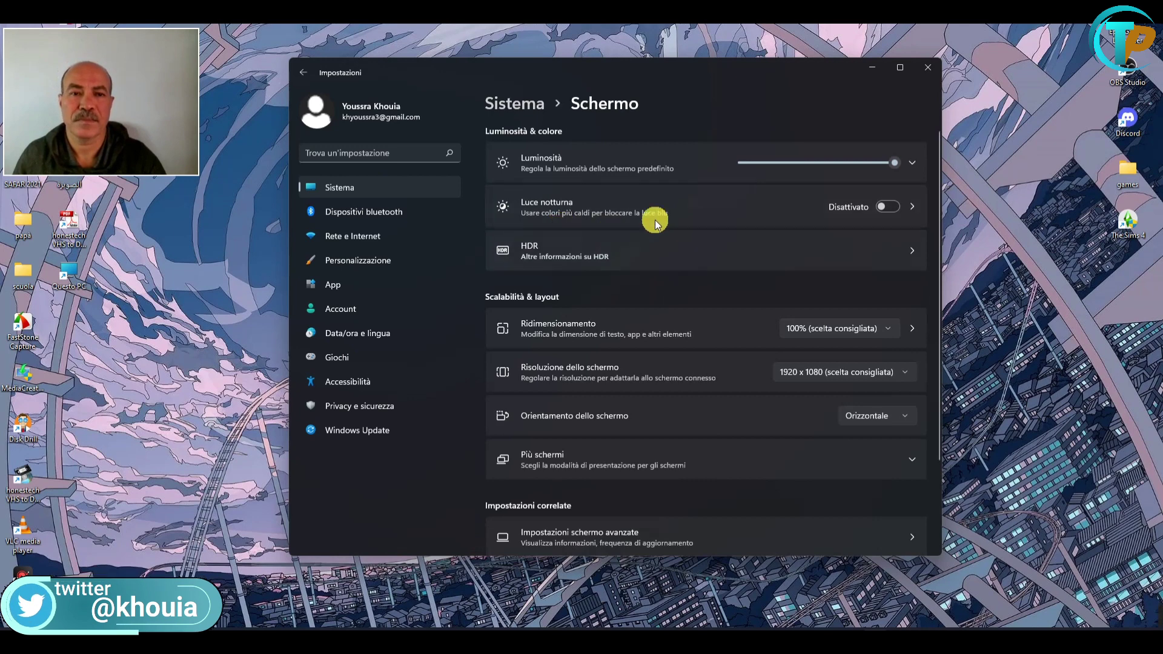
pyautogui.click(888, 207)
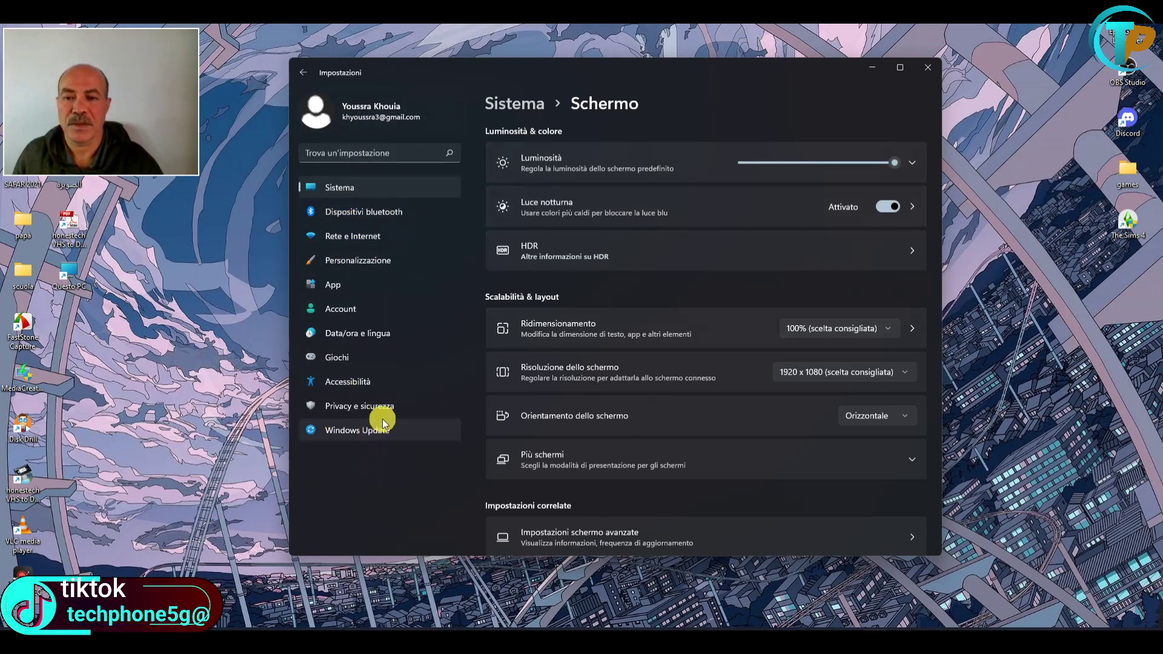
# - Apply the "Movimento acquisito" theme in the personalization settings
pyautogui.click(195, 416)
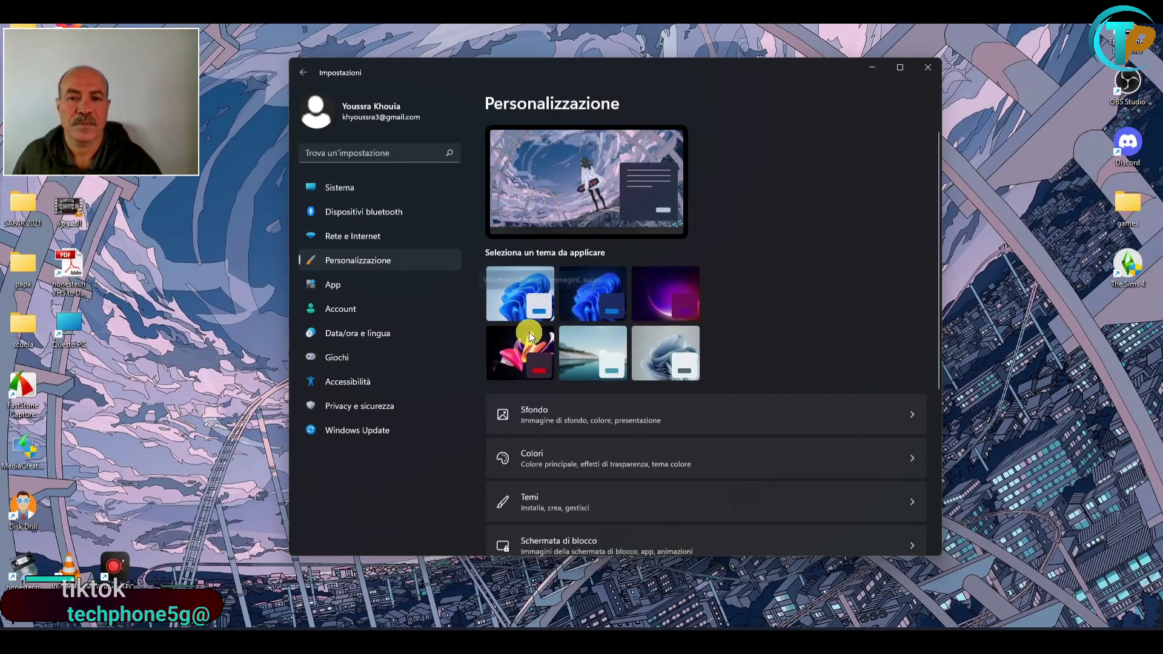
pyautogui.click(543, 348)
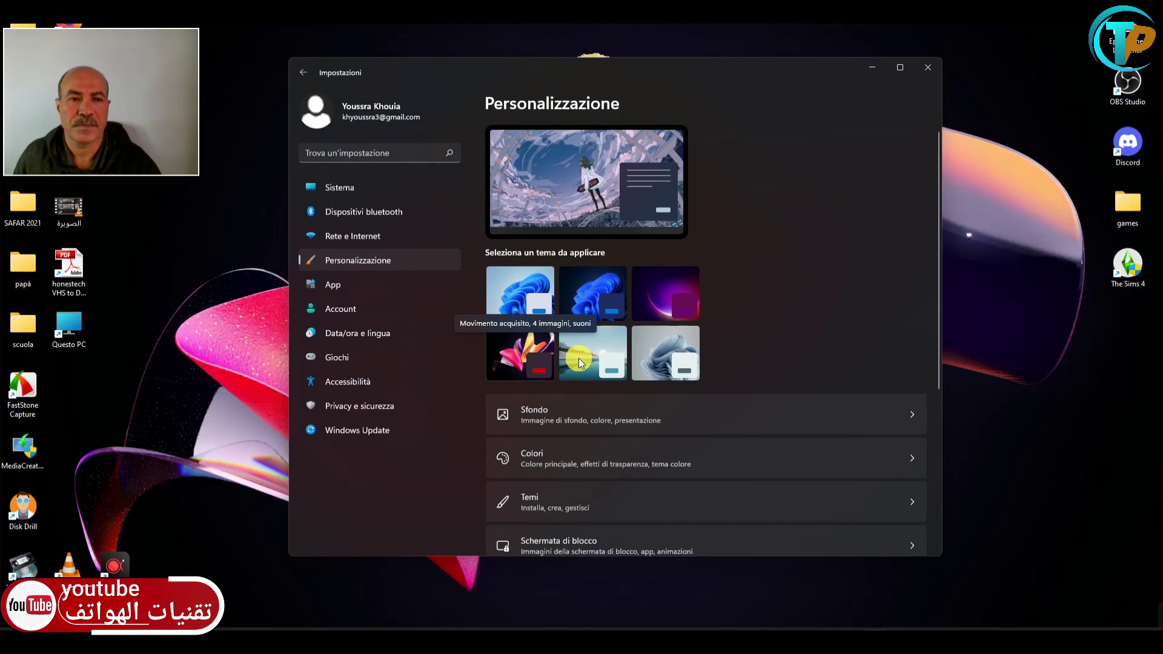
# - Minimize the Settings window and move the new text document on the desktop below The Sims 4 shortcut
pyautogui.click(878, 66)
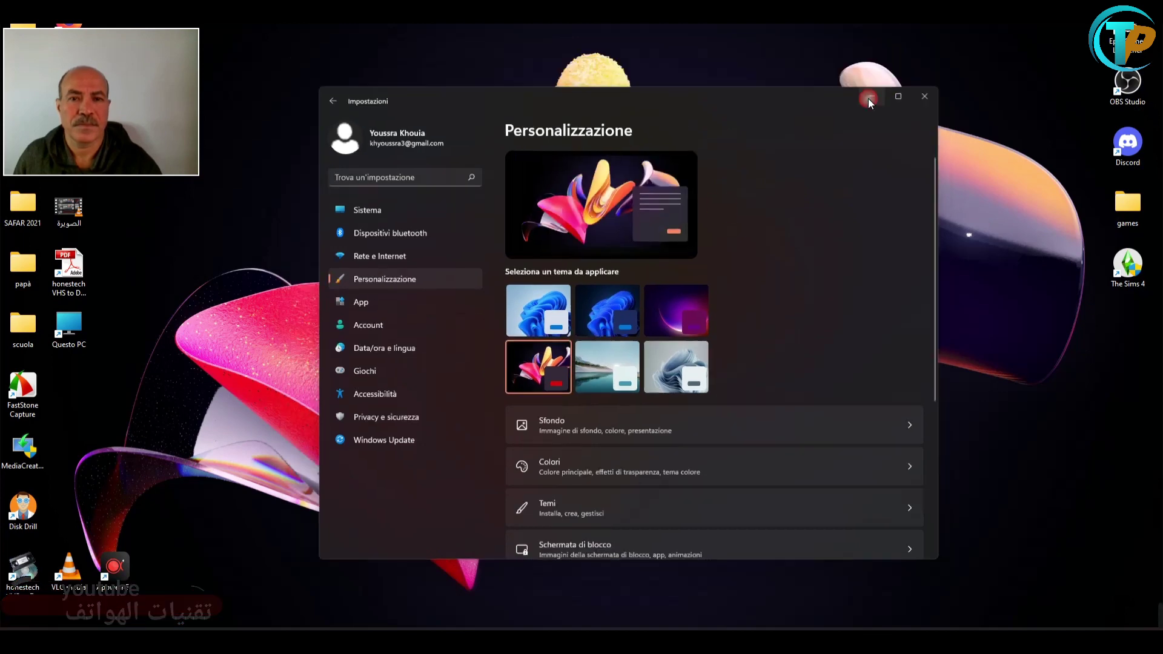
pyautogui.moveTo(714, 327); pyautogui.dragTo(1128, 333)
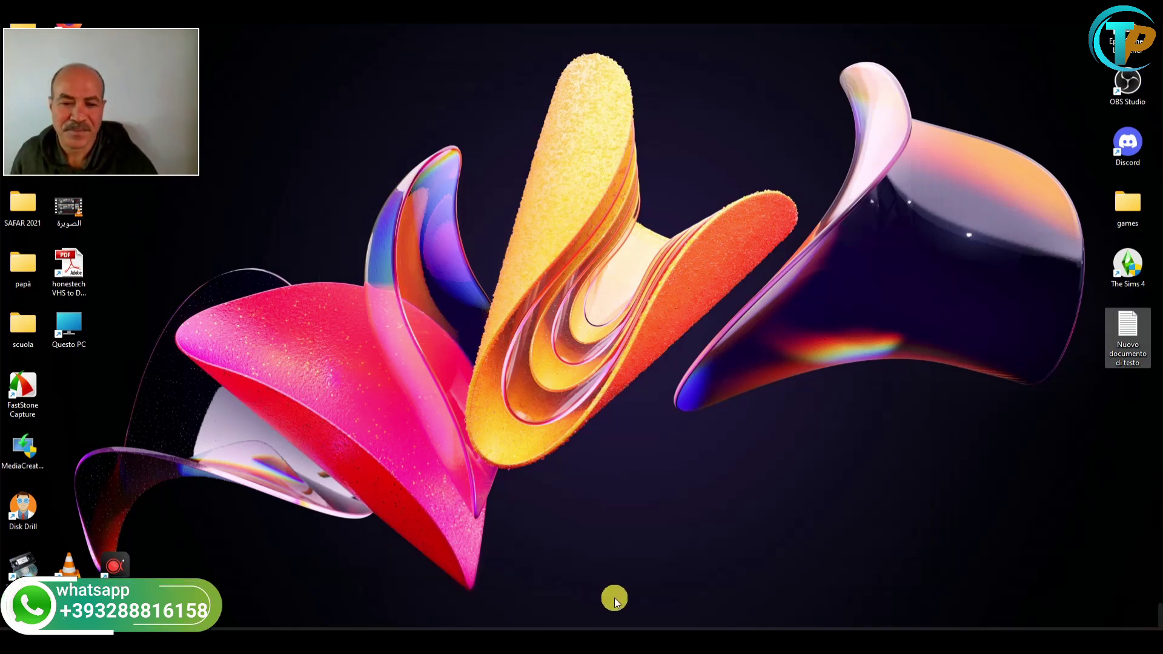
# - Apply the light Windows theme with the blue bloom background, and try maximizing and restoring the Settings window
pyautogui.rightClick(548, 432)
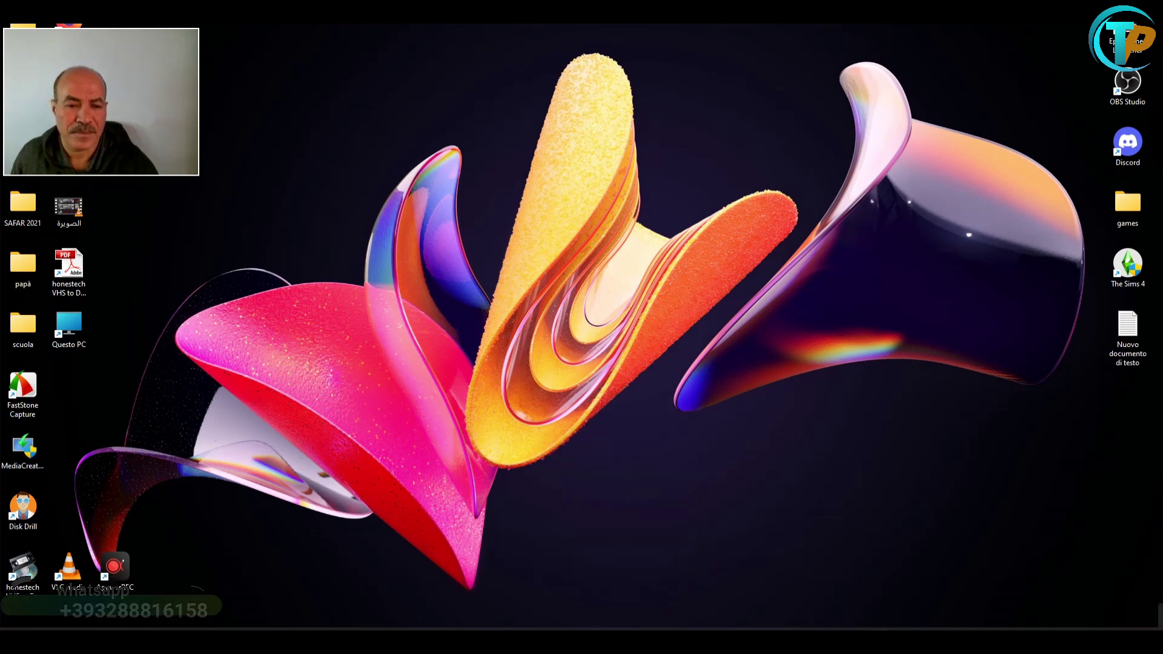
pyautogui.click(595, 569)
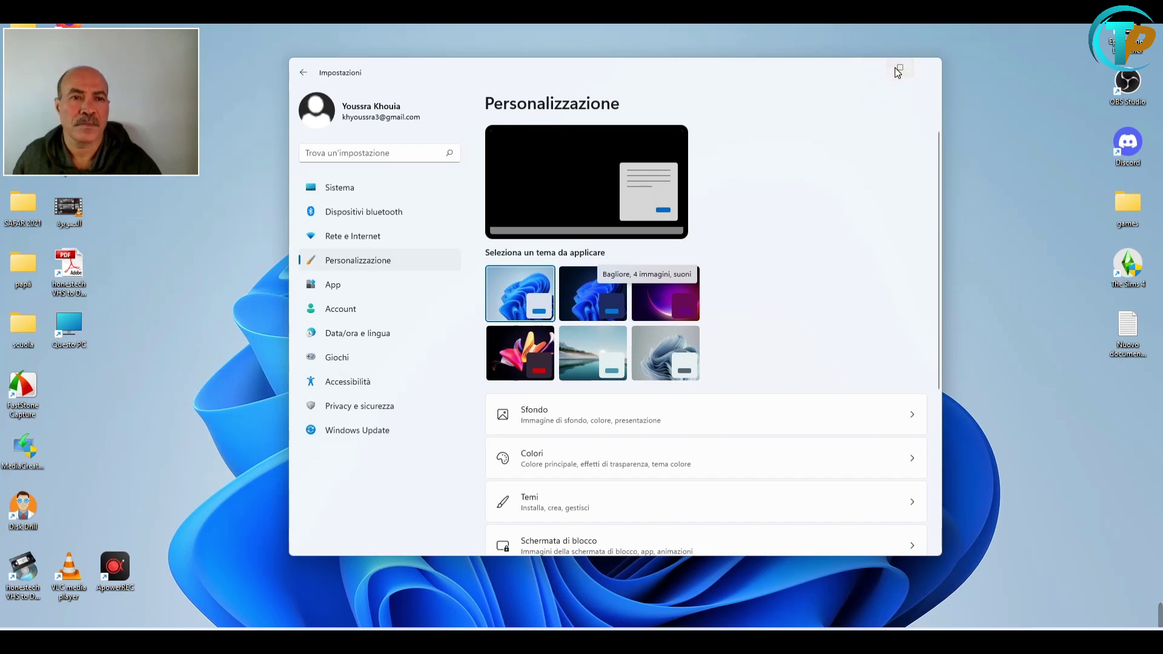
pyautogui.click(895, 67)
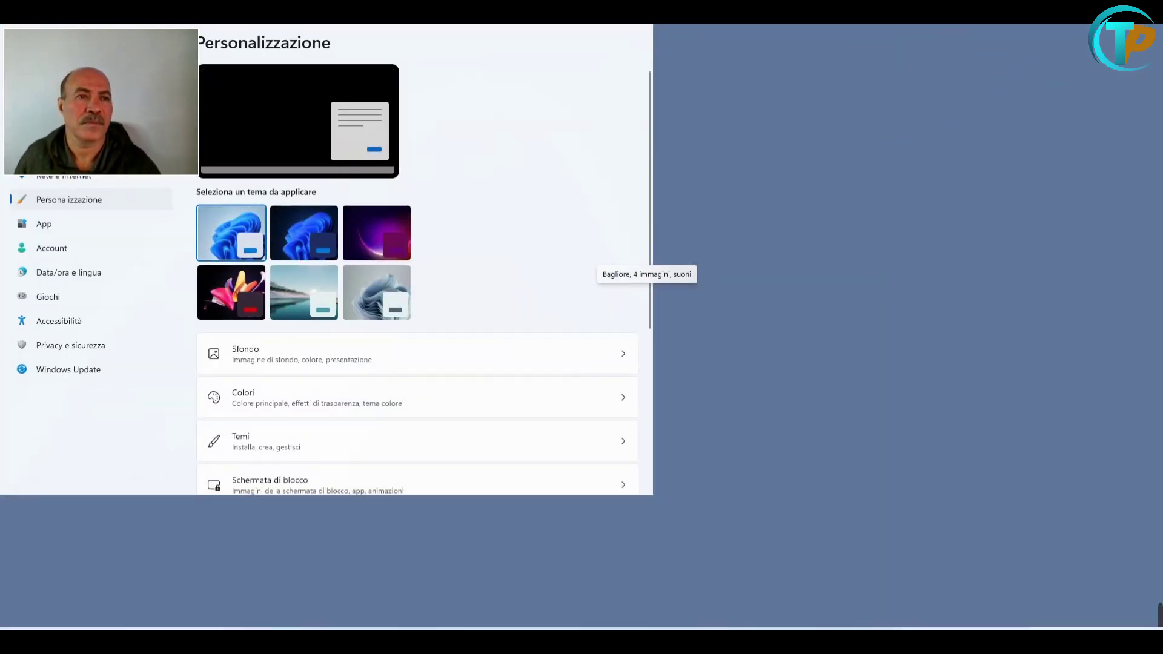
pyautogui.click(1119, 33)
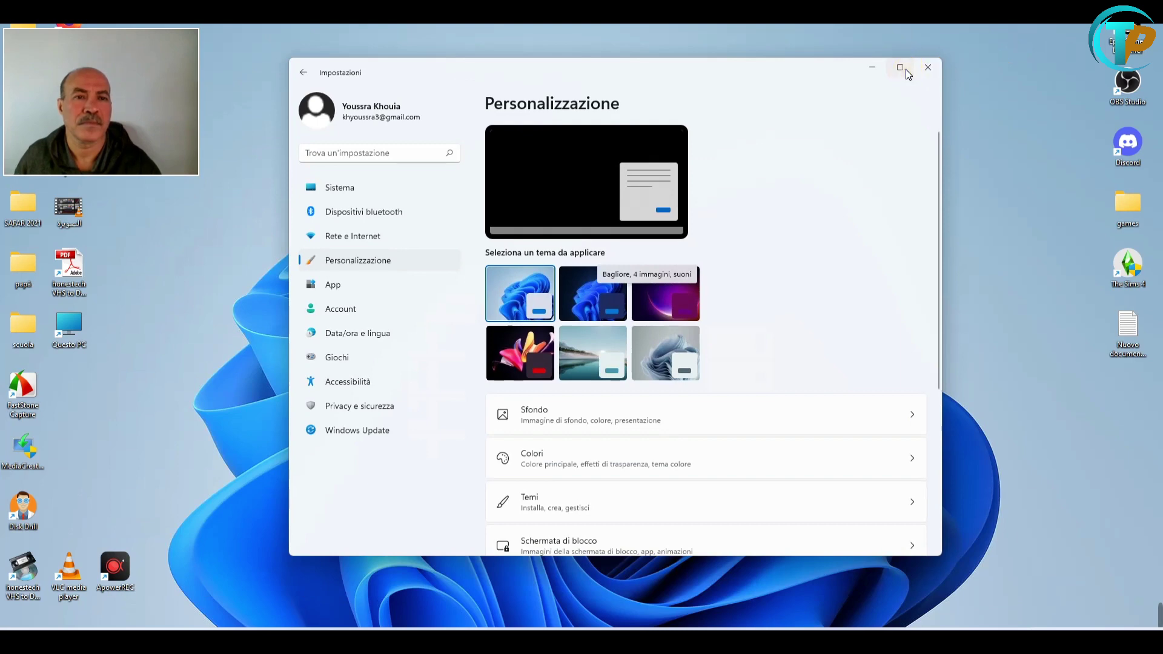
pyautogui.click(906, 69)
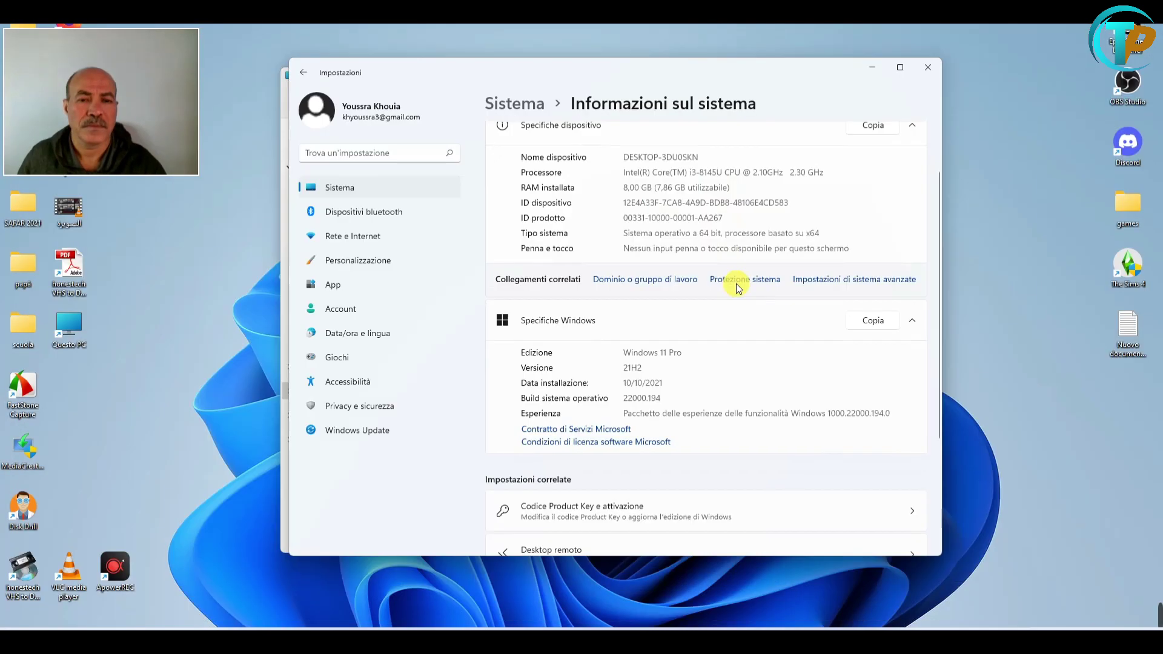
# - Review the device and Windows specifications on the system information page, and minimize the Settings and Questo PC windows
pyautogui.scroll(-3, 736, 286)
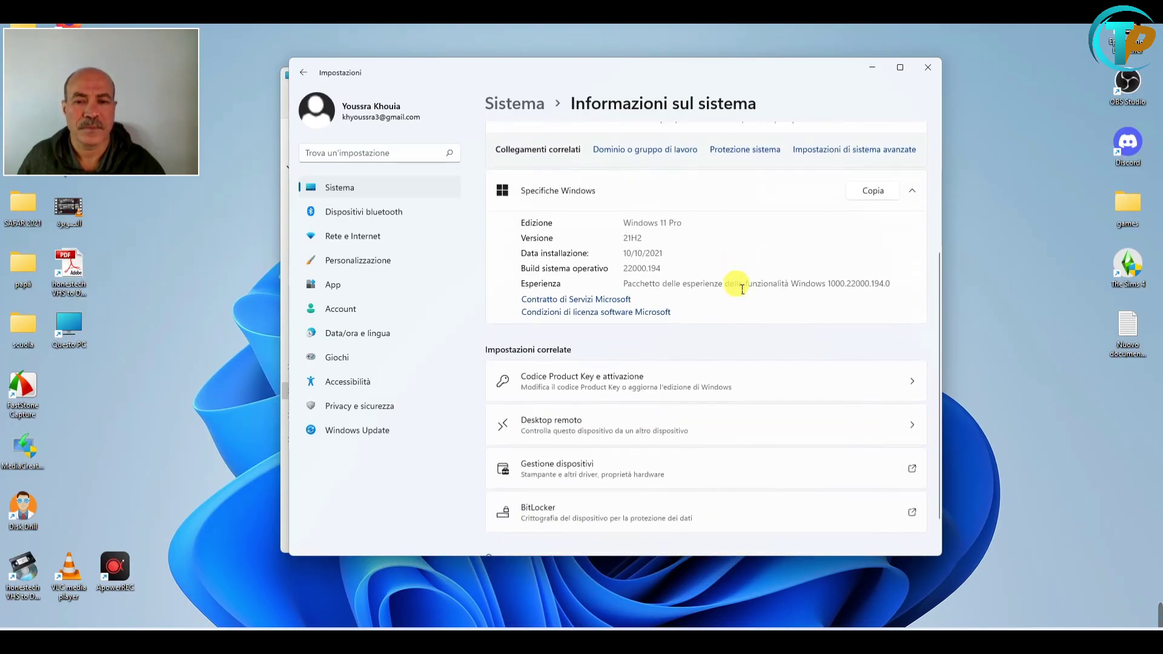
pyautogui.scroll(-1, 738, 288)
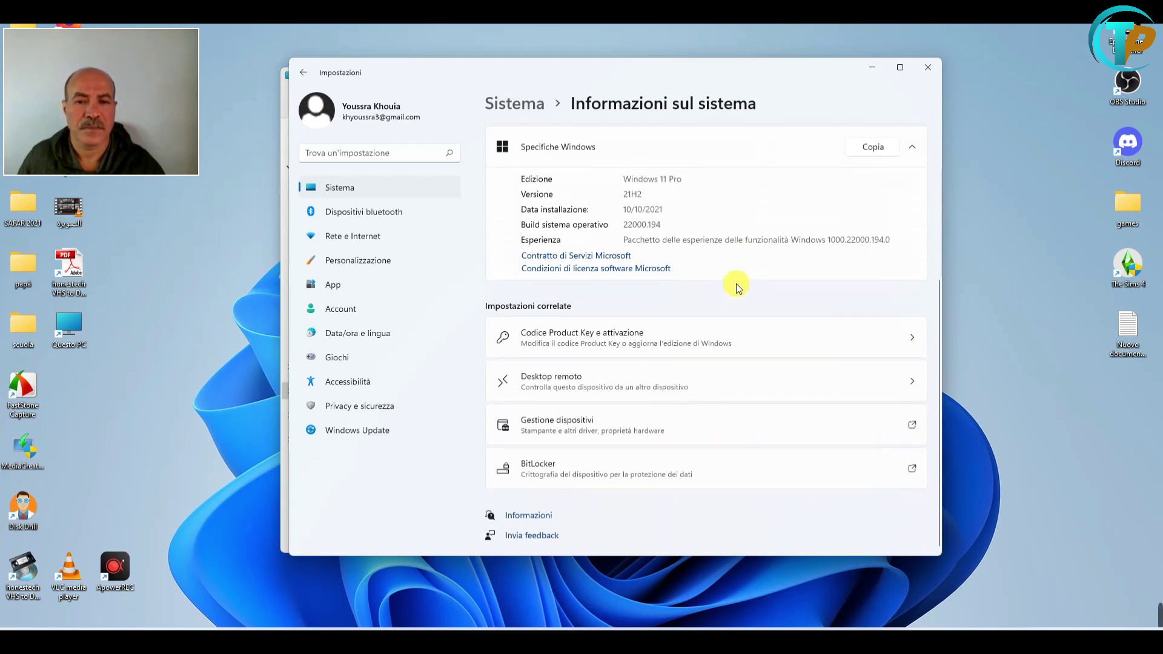
pyautogui.scroll(5, 735, 284)
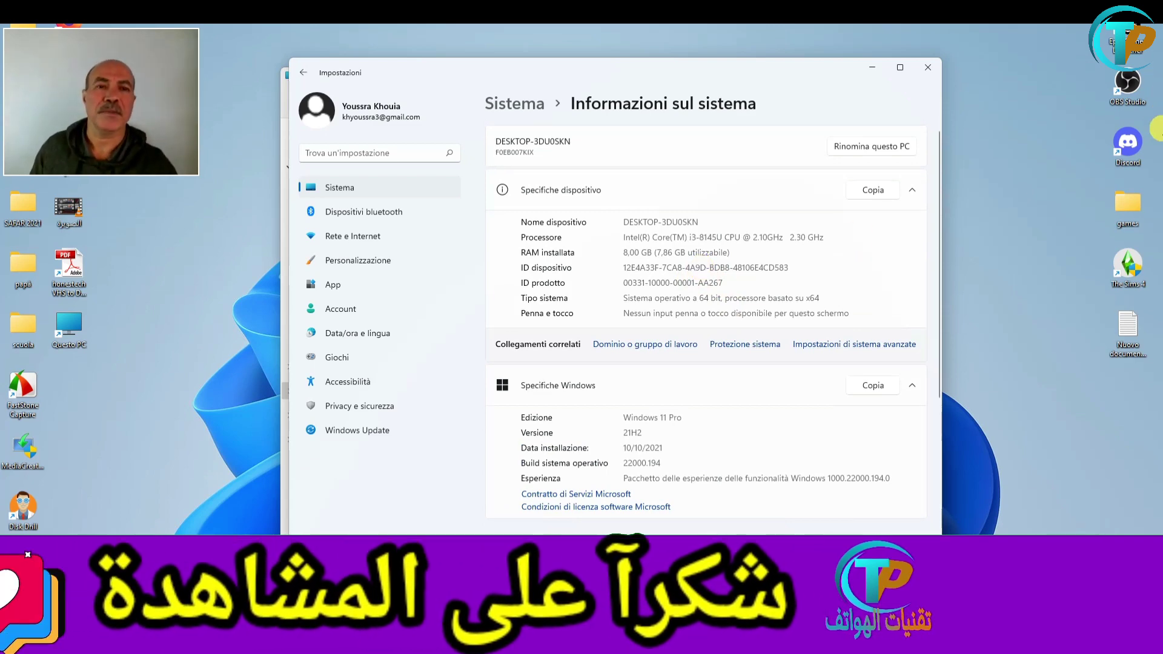
pyautogui.click(871, 69)
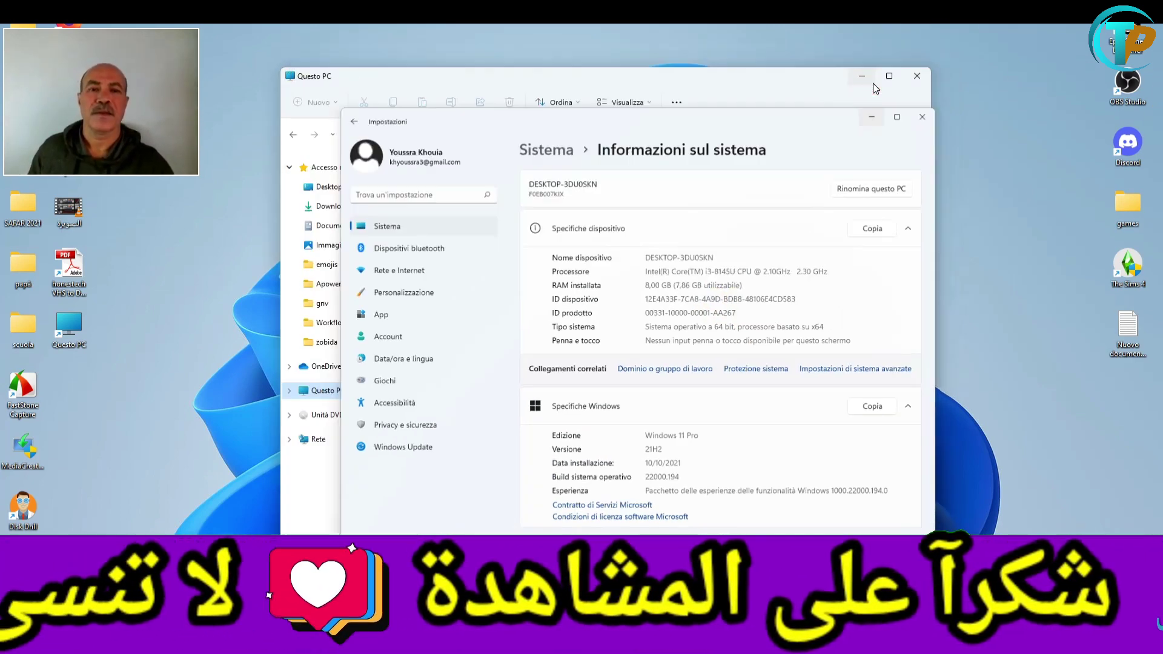
pyautogui.click(863, 77)
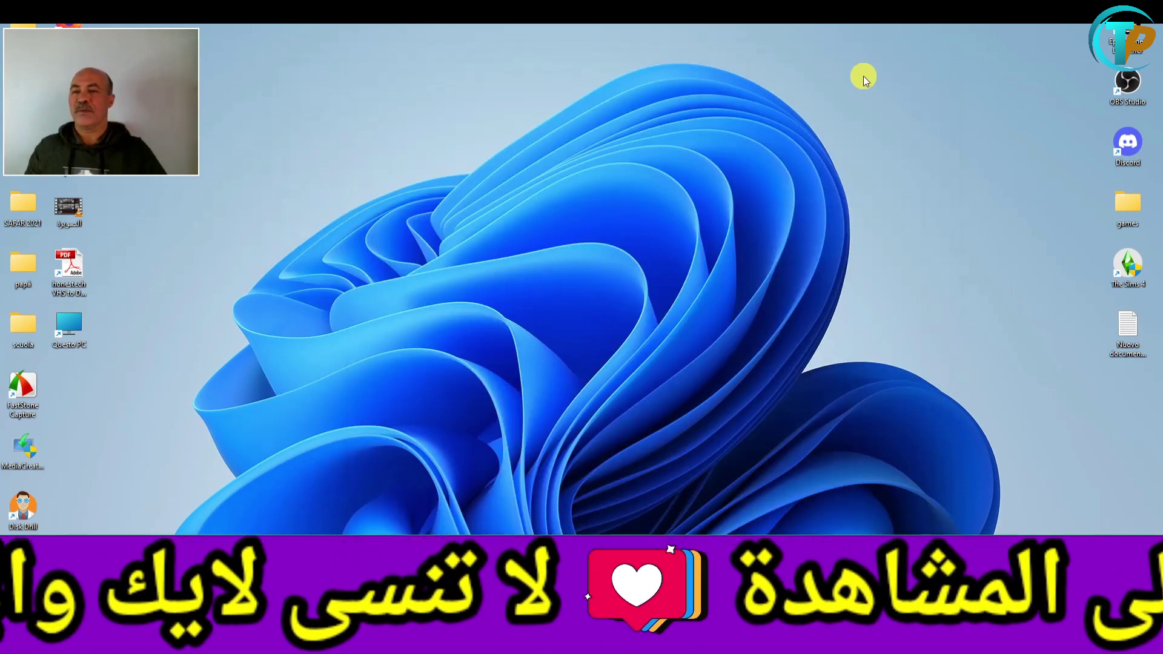